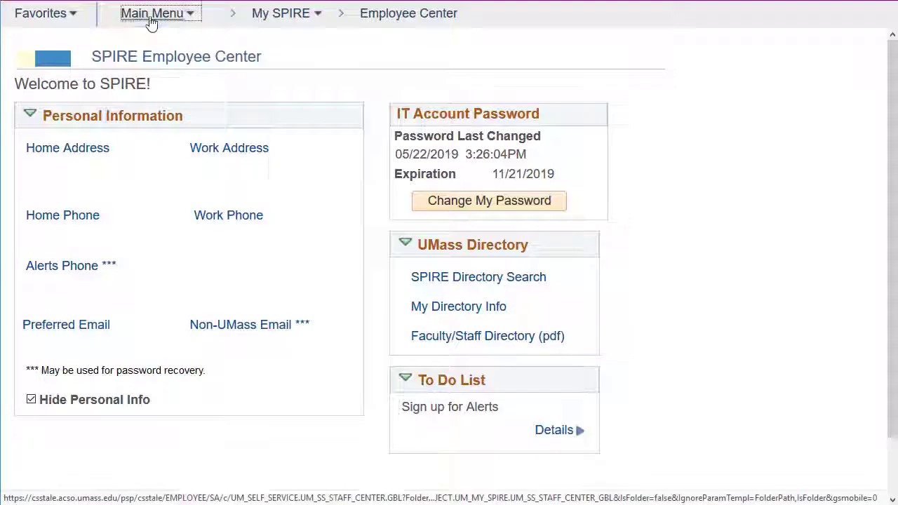
Open Search Enrollment Requests under Student Enrollment, search for academic institution UMAMH, and open the lookup for the student ID filter
click(150, 17)
mouse_move(191, 288)
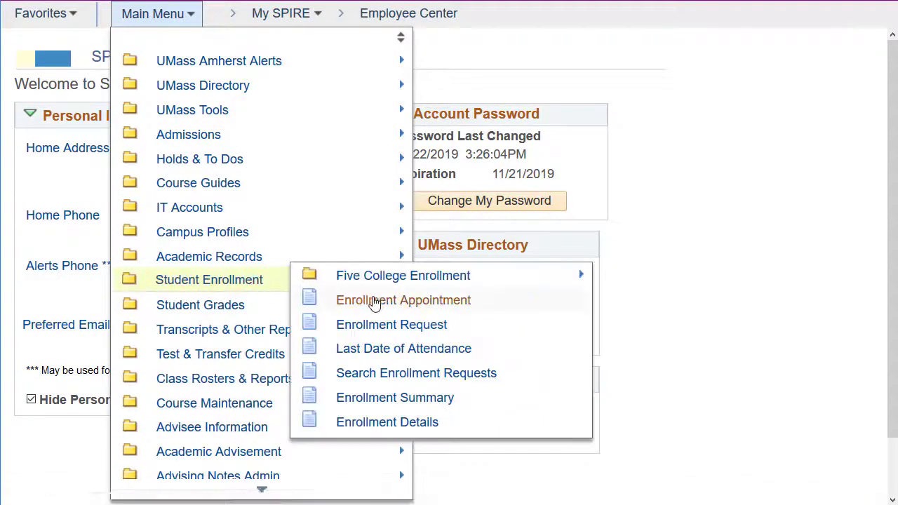
click(383, 375)
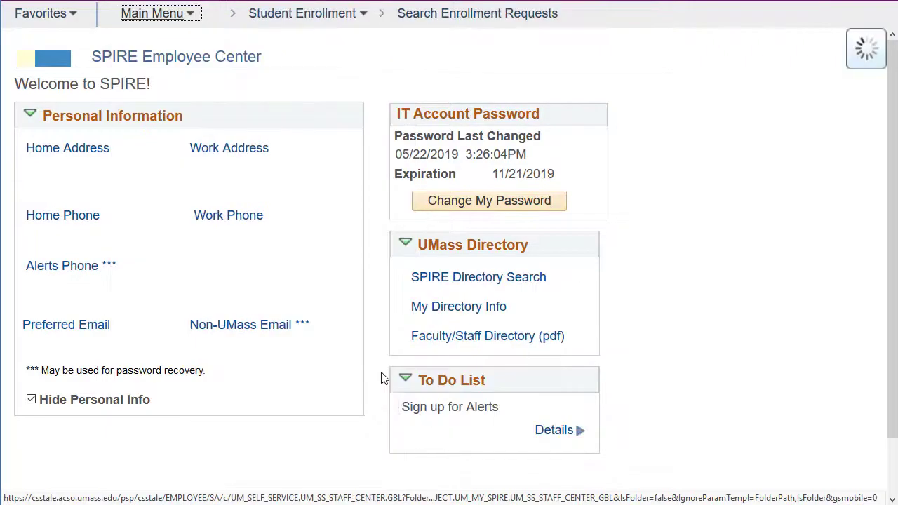
text(umamh)
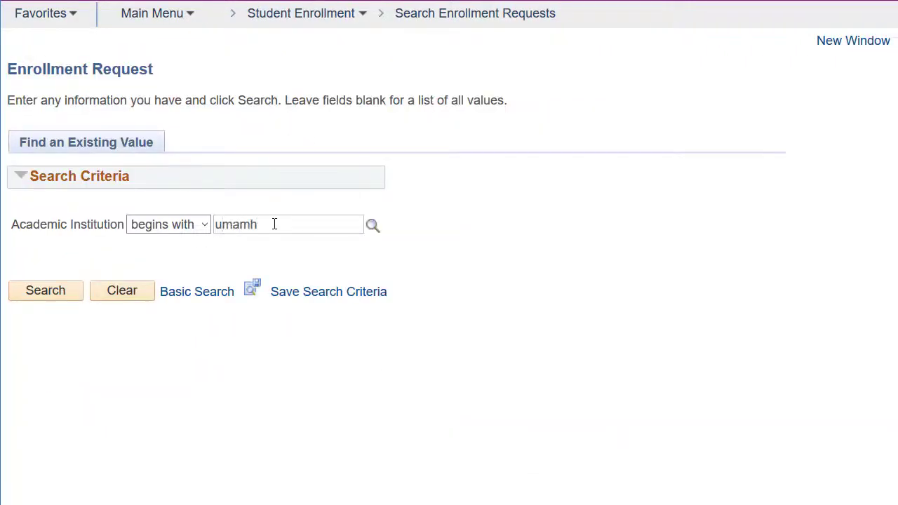
click(44, 290)
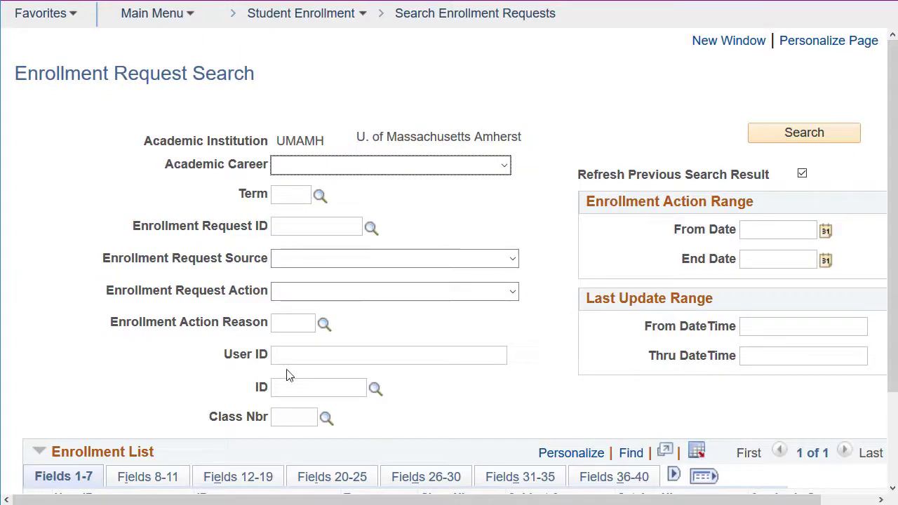
click(374, 389)
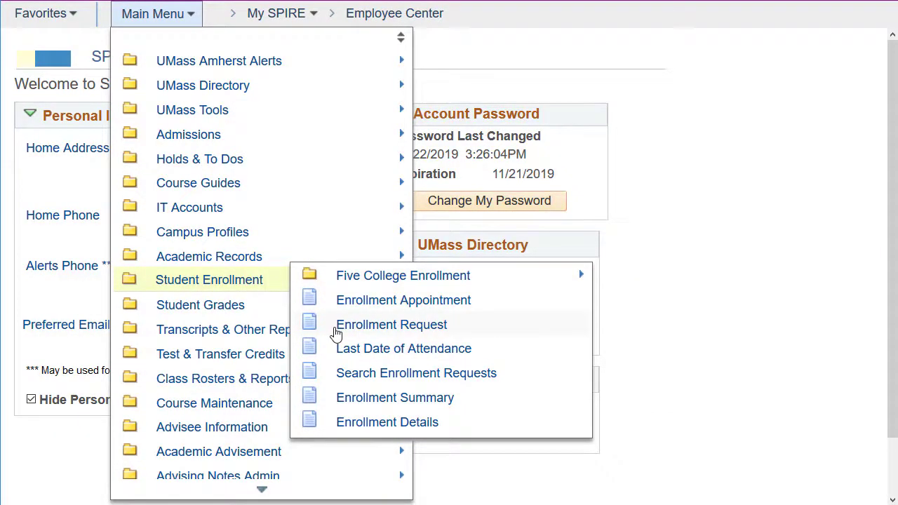
Find existing undergraduate enrollment requests at UMAMH by the student's last name and open the first request in the results
click(335, 328)
click(73, 126)
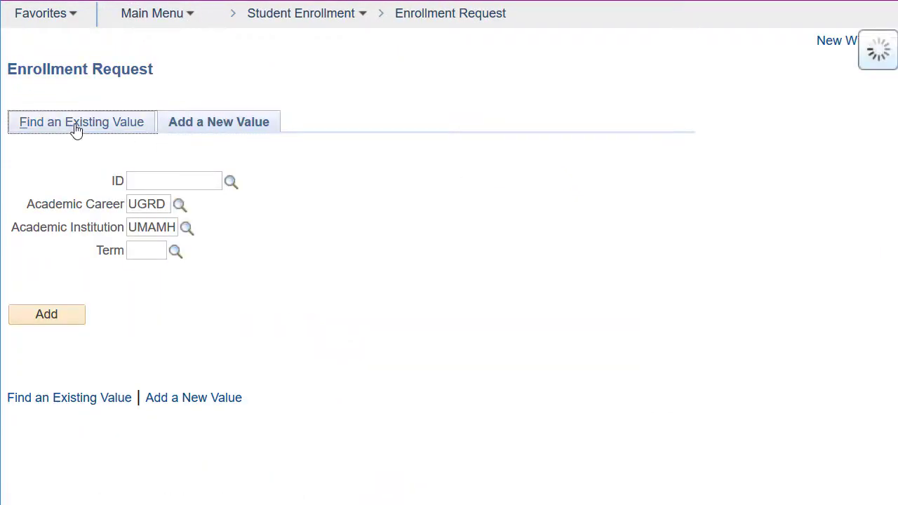
click(280, 385)
text(Can)
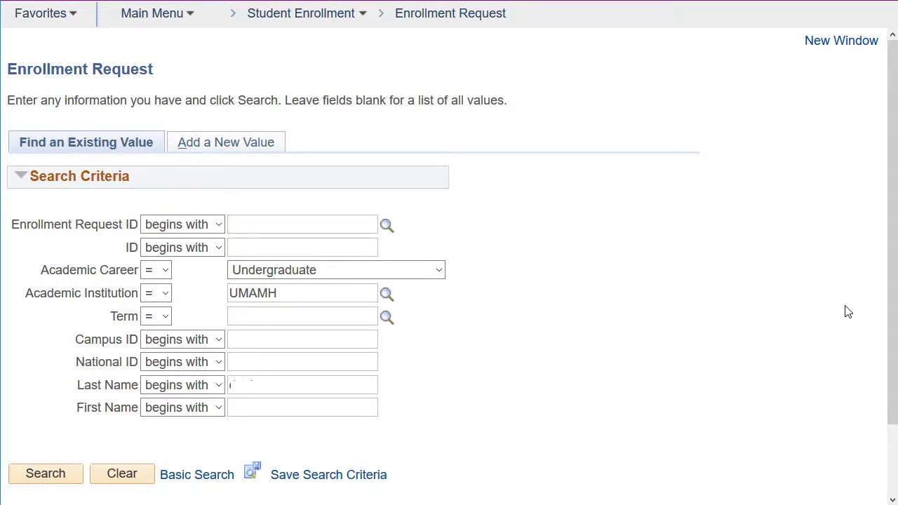
click(37, 477)
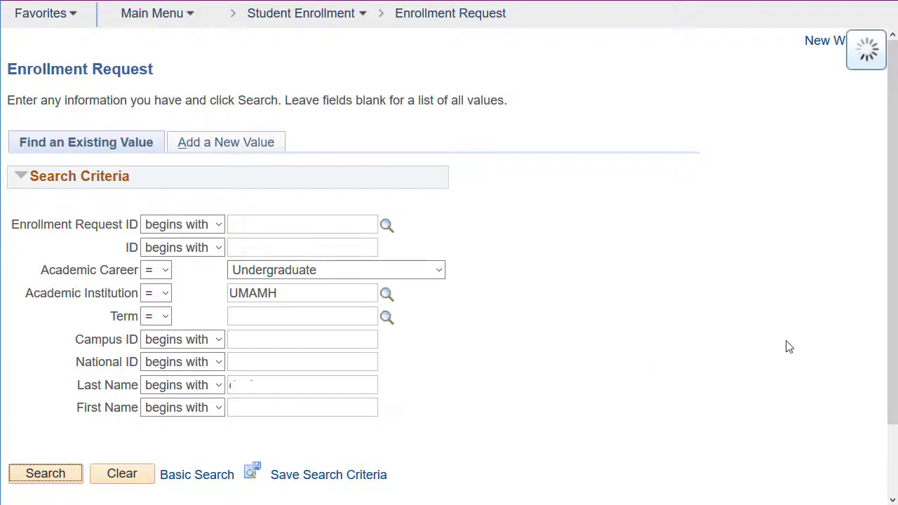
scroll(634, 297, down, 5)
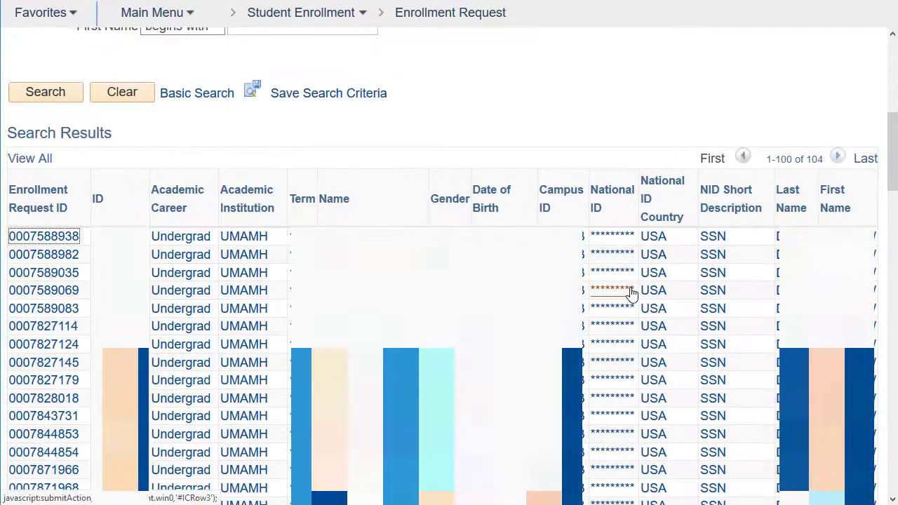
click(64, 240)
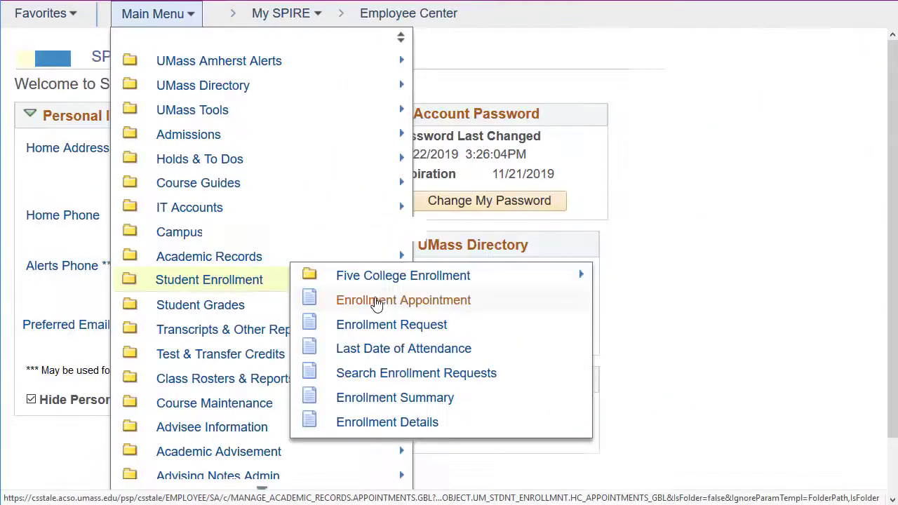
Return to Search Enrollment Requests and open the search form for academic institution UMAMH
click(381, 375)
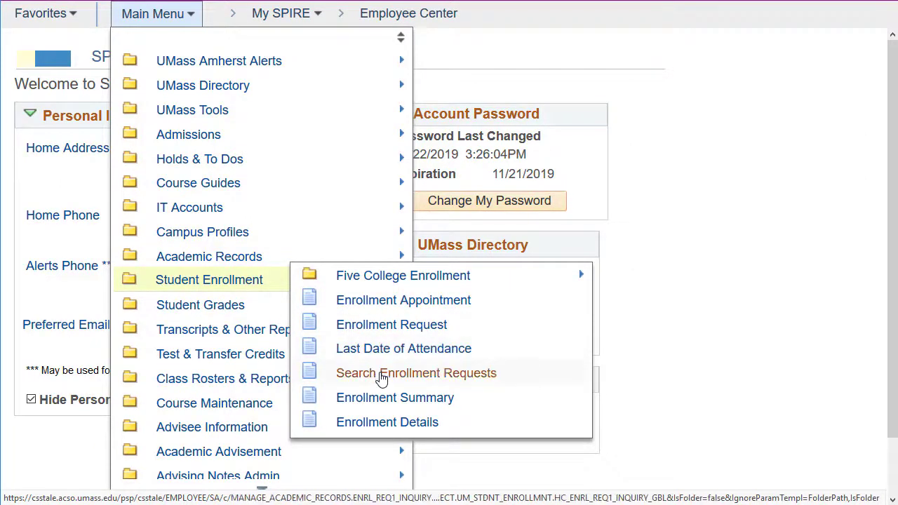
click(381, 376)
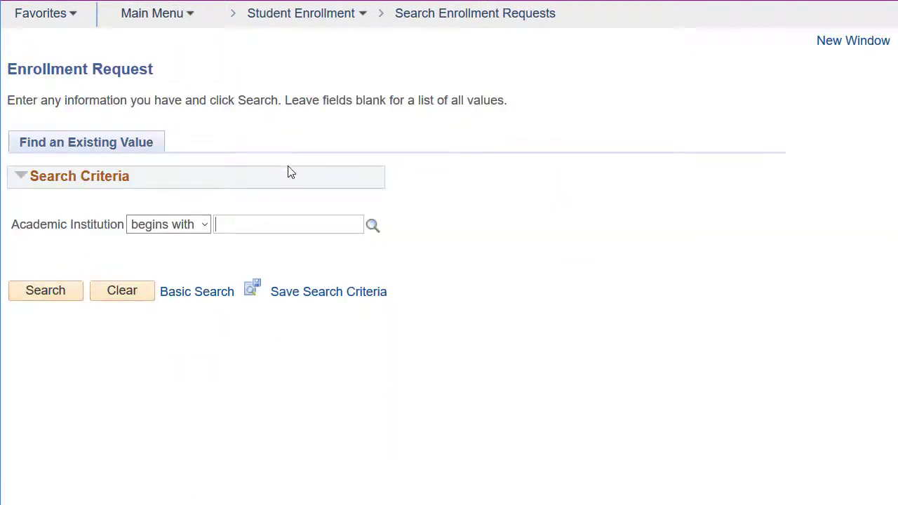
text(umamh)
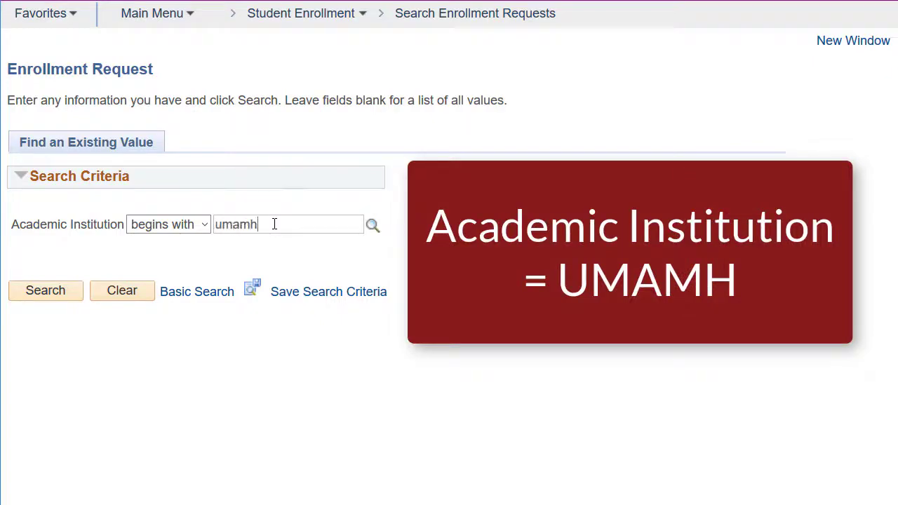
click(42, 291)
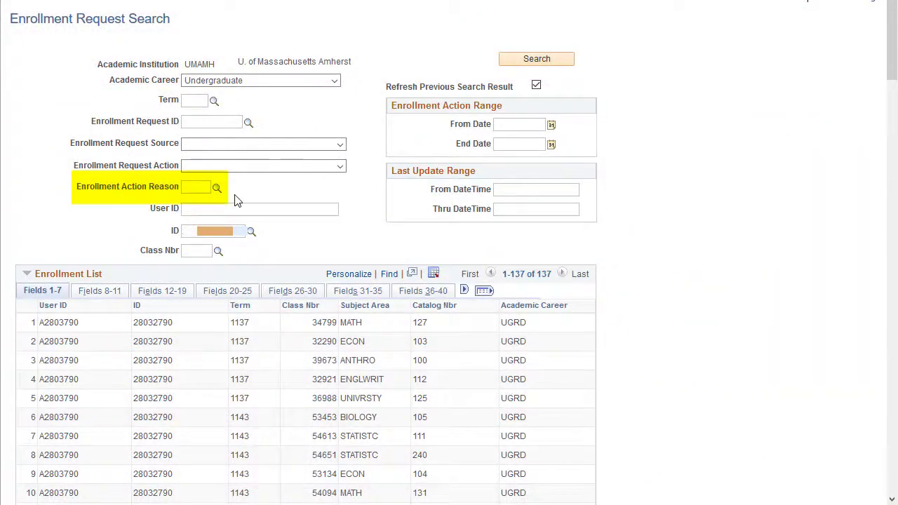
Look up the available Enrollment Action Reason values for the Undergraduate career
click(217, 187)
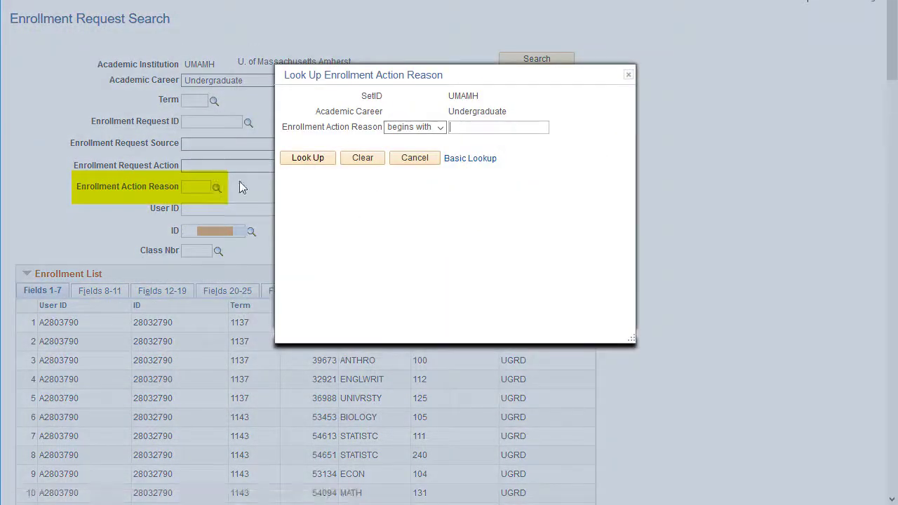
click(321, 158)
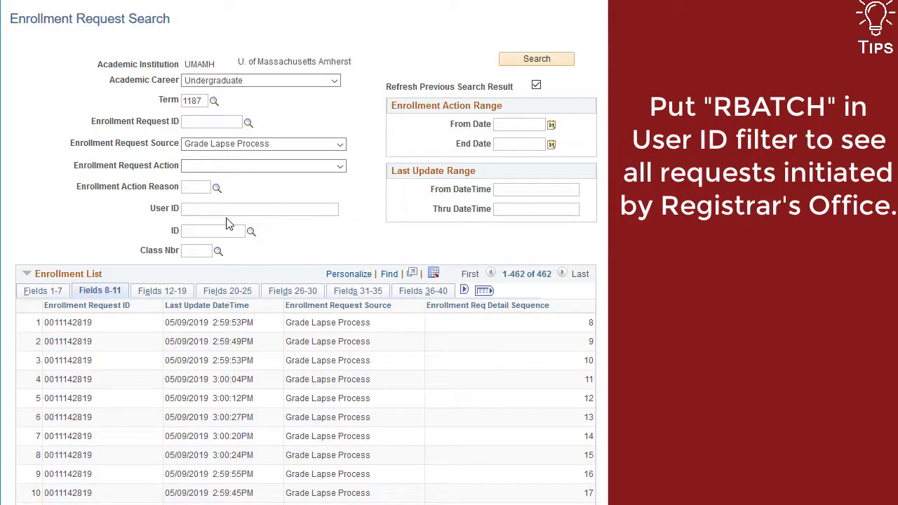
Filter the term 1187 Grade Lapse Process requests by User ID RBATCH, run the search, and review Fields 1-7 of the Enrollment List
text(RBATCH)
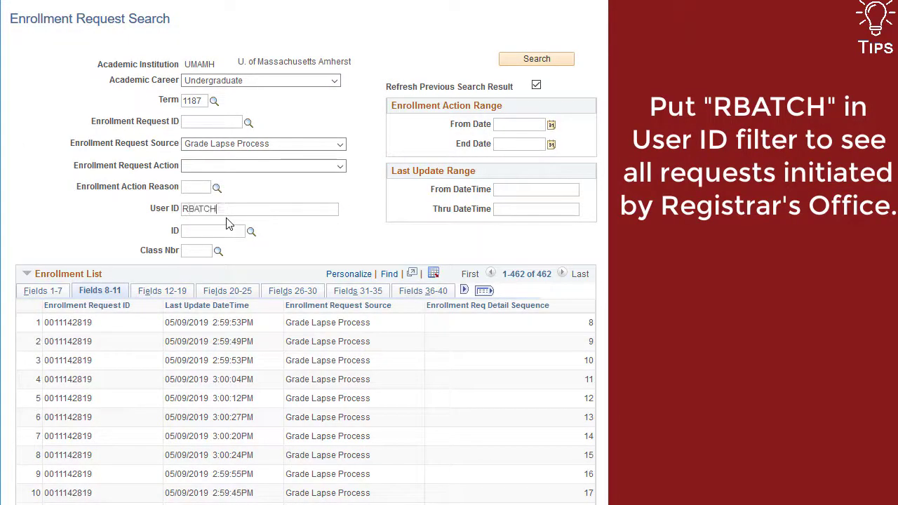
click(525, 62)
click(42, 291)
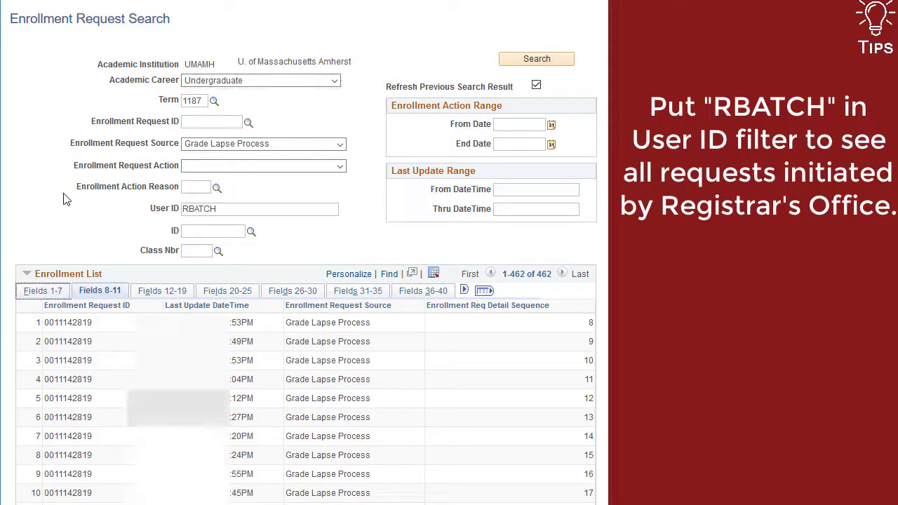
scroll(63, 228, down, 5)
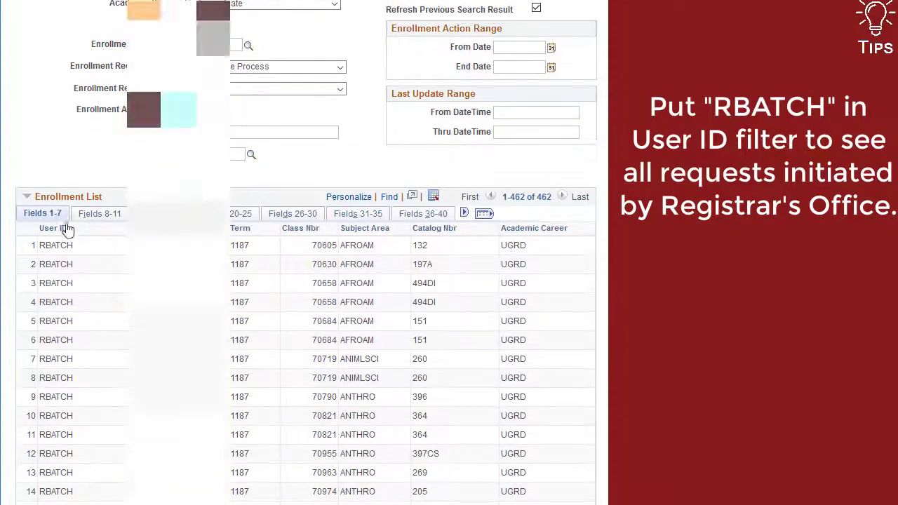
scroll(70, 226, down, 5)
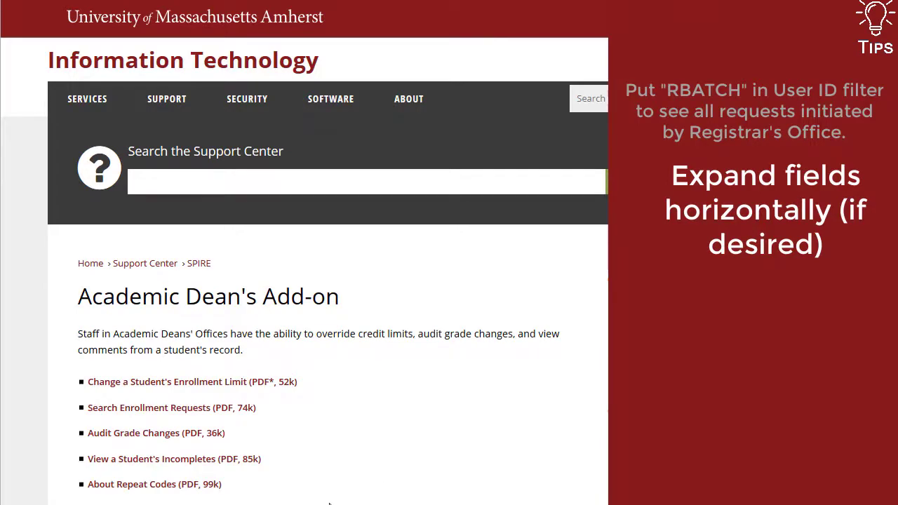
Open the Search Enrollment Requests PDF on the Academic Dean's Add-on support page and read through its field definitions
click(169, 409)
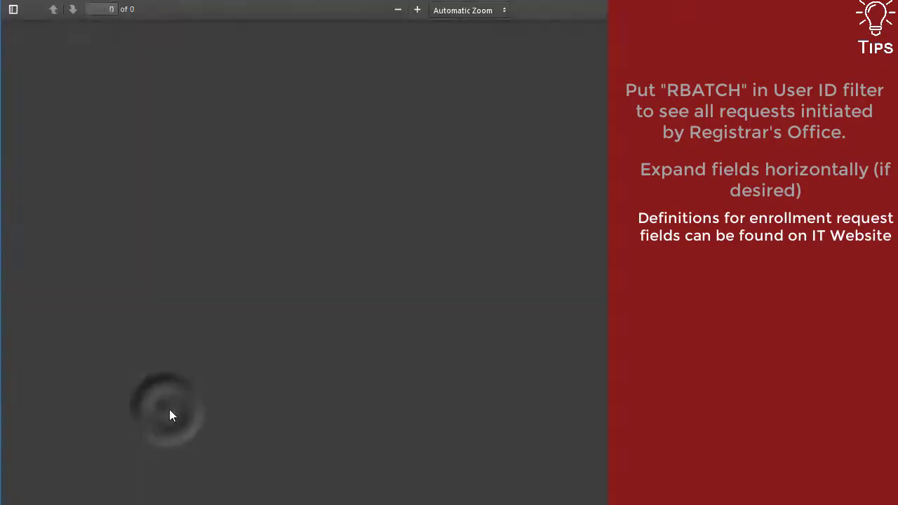
scroll(540, 260, down, 5)
scroll(540, 260, down, 12)
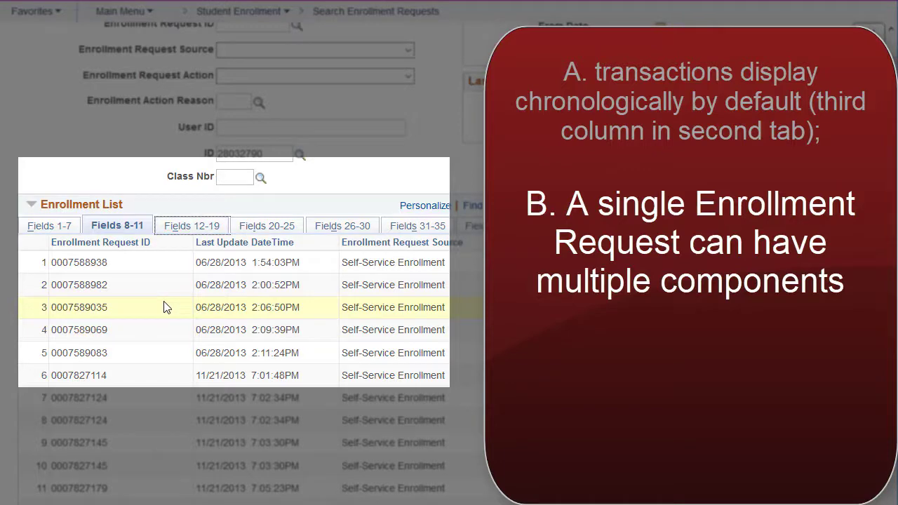
Review the enrollment actions, reasons and dates in Fields 12-19 of the student's Enrollment List
scroll(163, 307, down, 7)
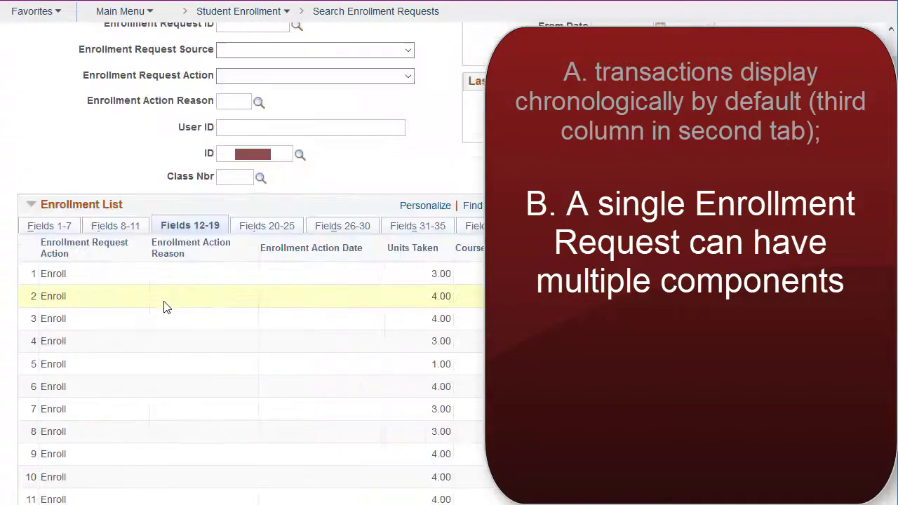
scroll(164, 307, down, 7)
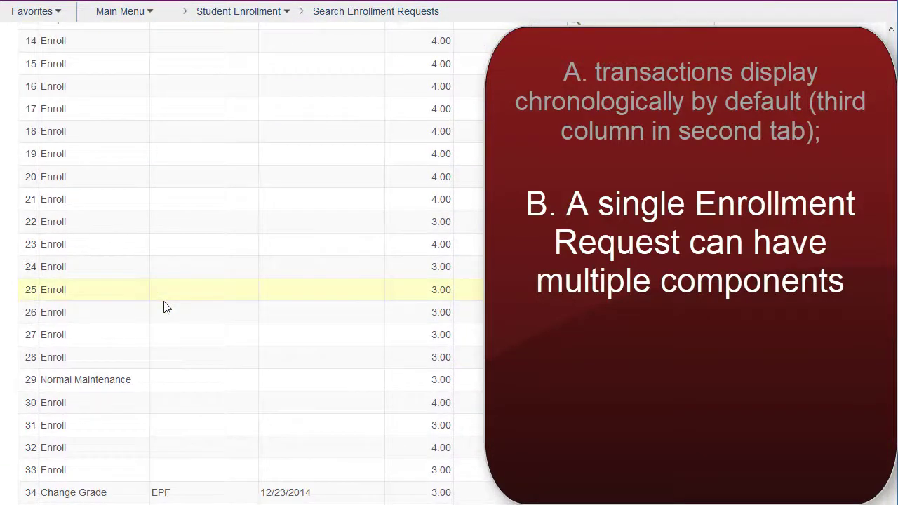
scroll(163, 308, down, 8)
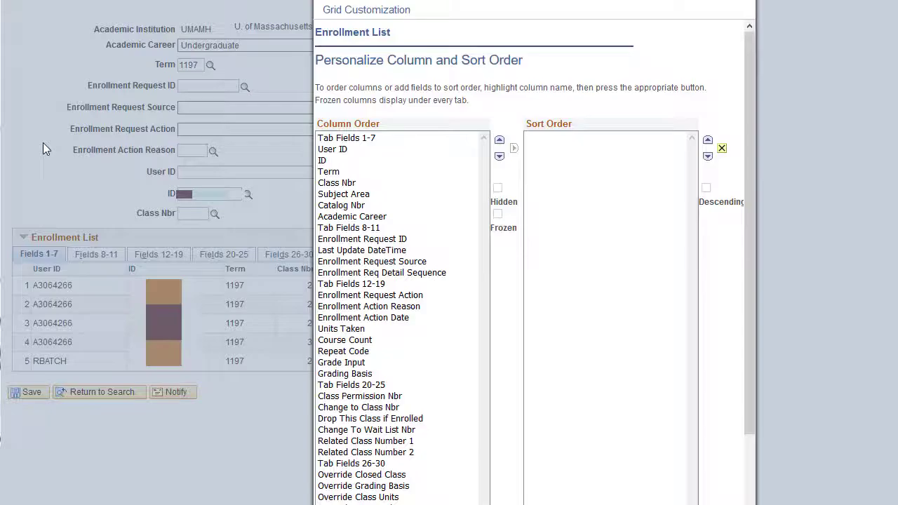
Add Grade Input, Grading Basis and Override Grading Basis to the Enrollment List's sort order
click(329, 364)
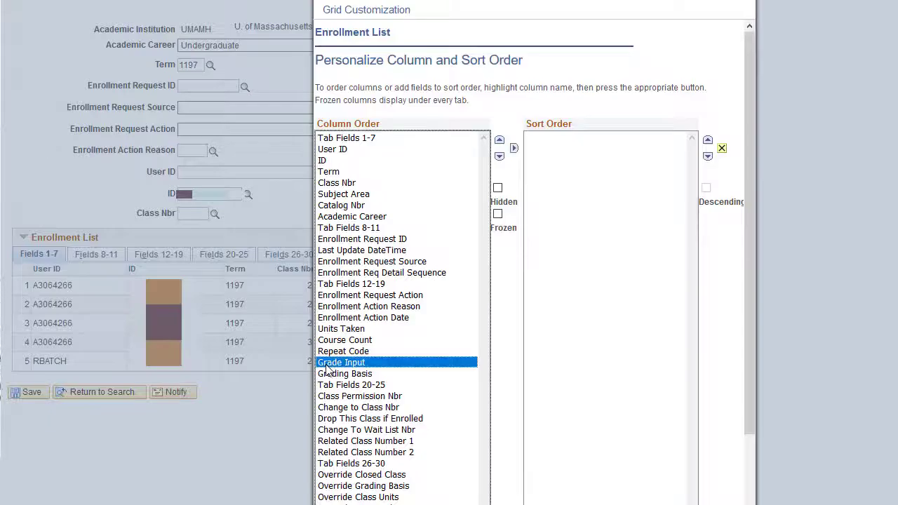
click(514, 148)
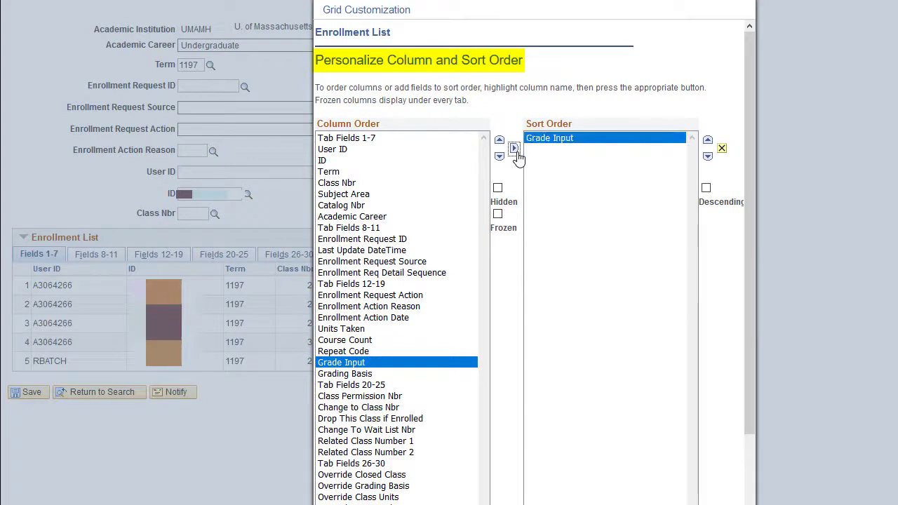
click(351, 373)
click(514, 149)
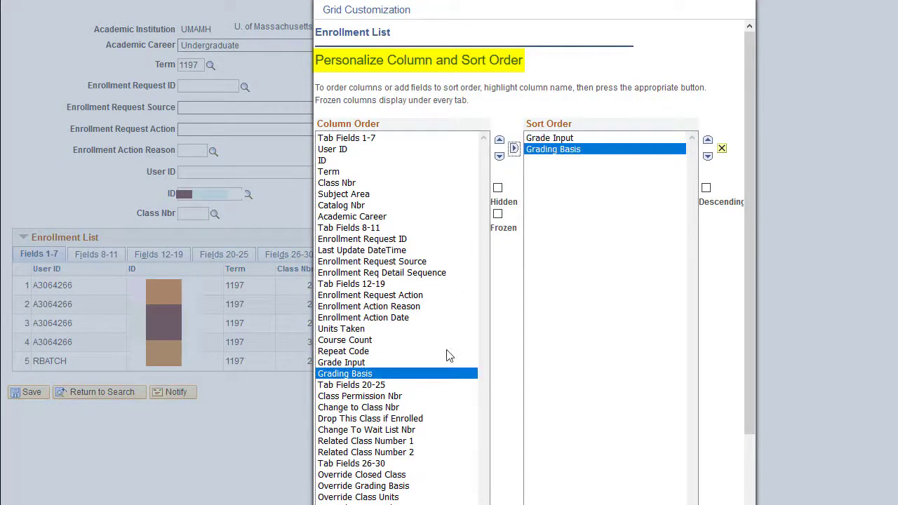
click(370, 477)
click(352, 486)
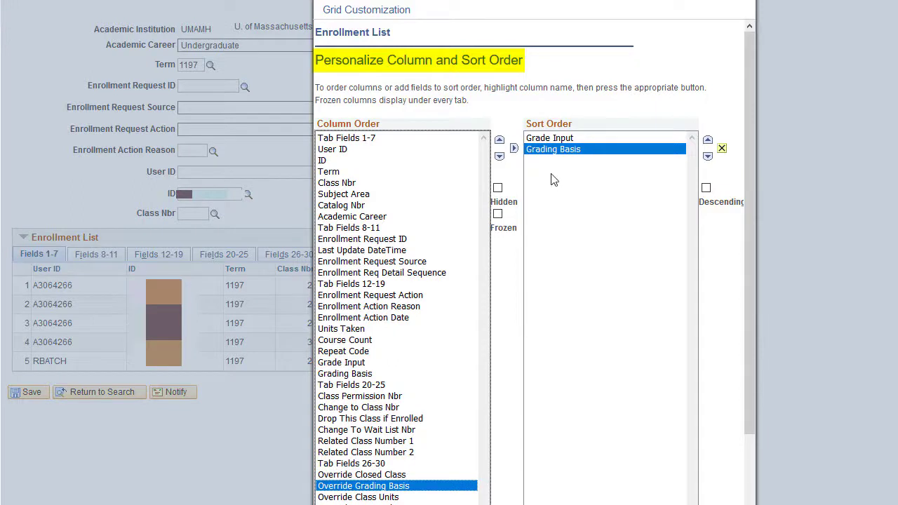
click(515, 149)
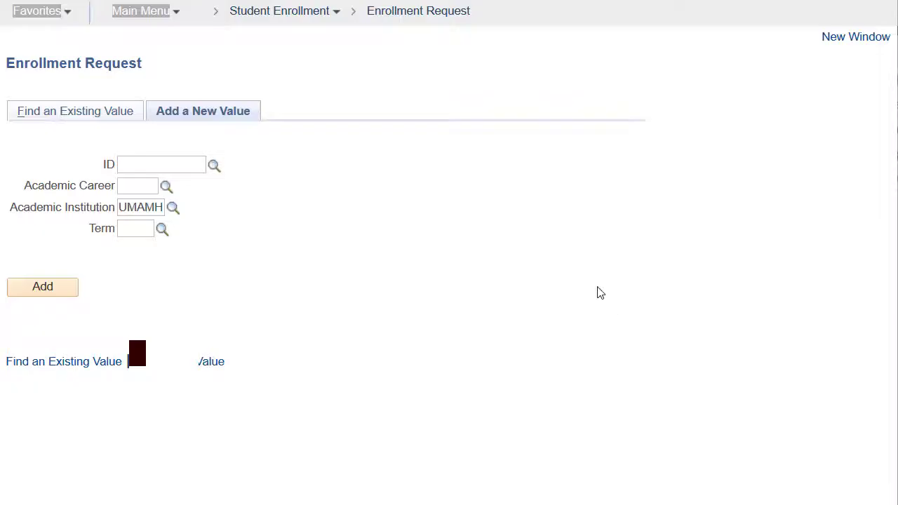
Find existing UMAMH enrollment requests by the student's ID and open the fourth request in the results
click(95, 116)
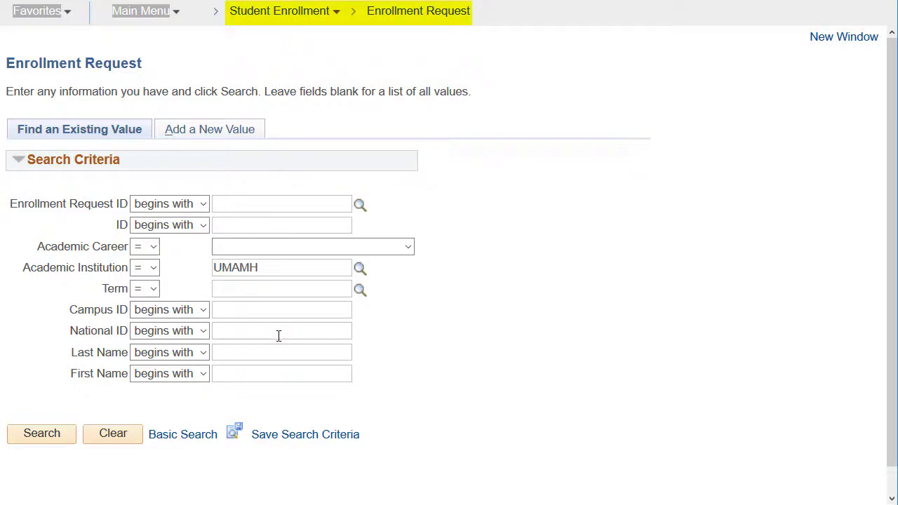
right_click(258, 223)
click(288, 284)
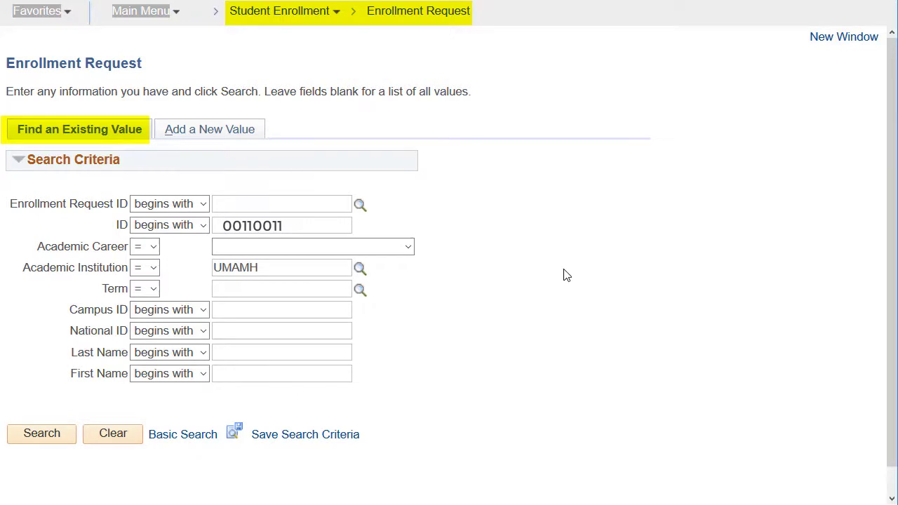
click(42, 439)
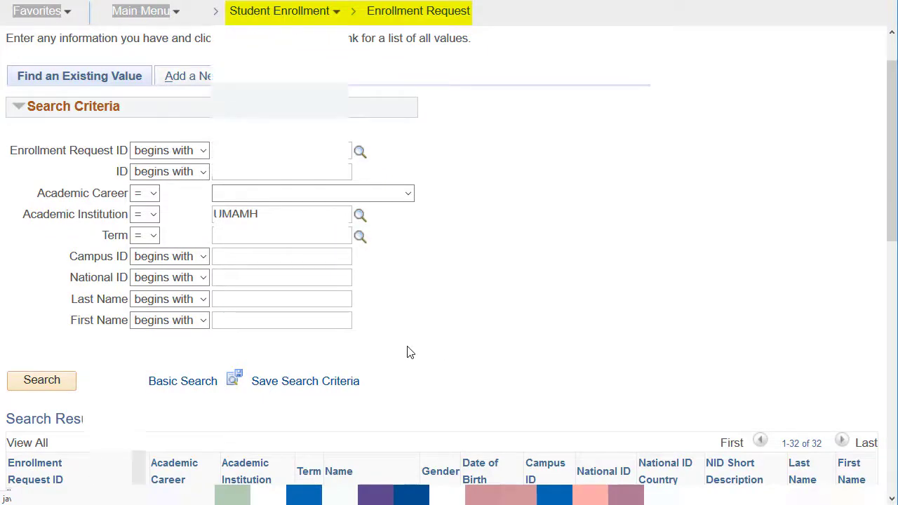
scroll(421, 342, down, 2)
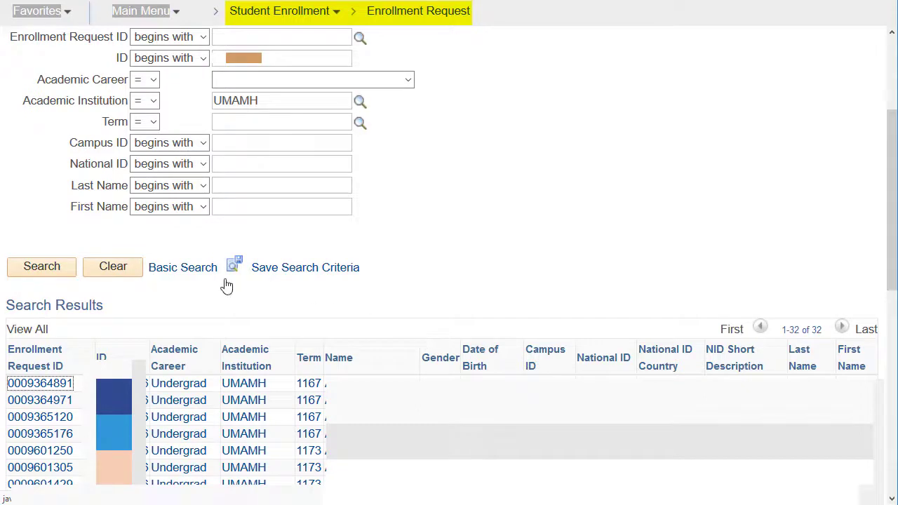
click(44, 436)
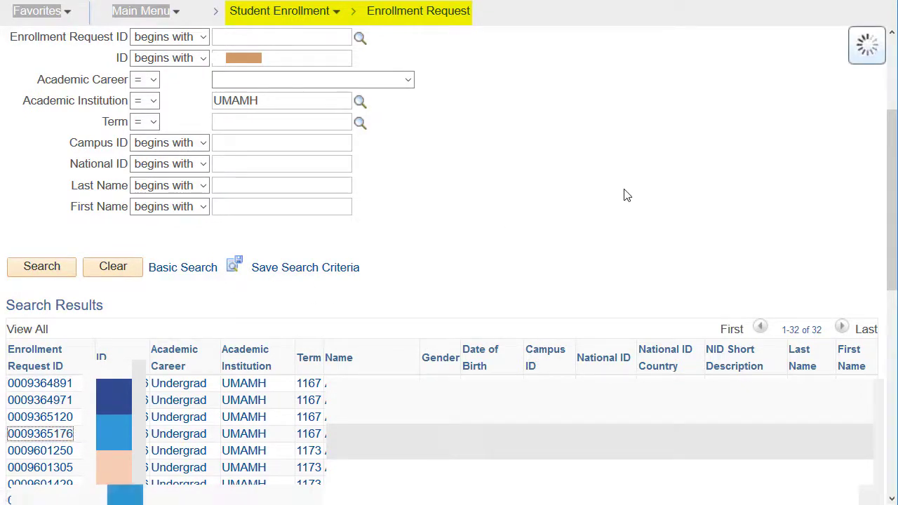